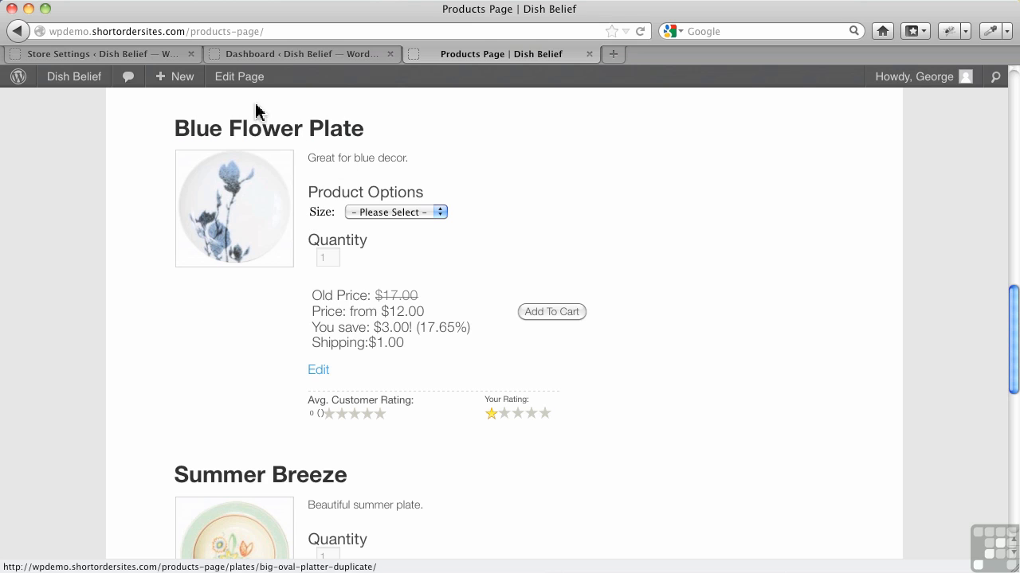
In the store's presentation settings, copy the wpsc-default.css template file into the active WordPress theme folder.
left_click(138, 56)
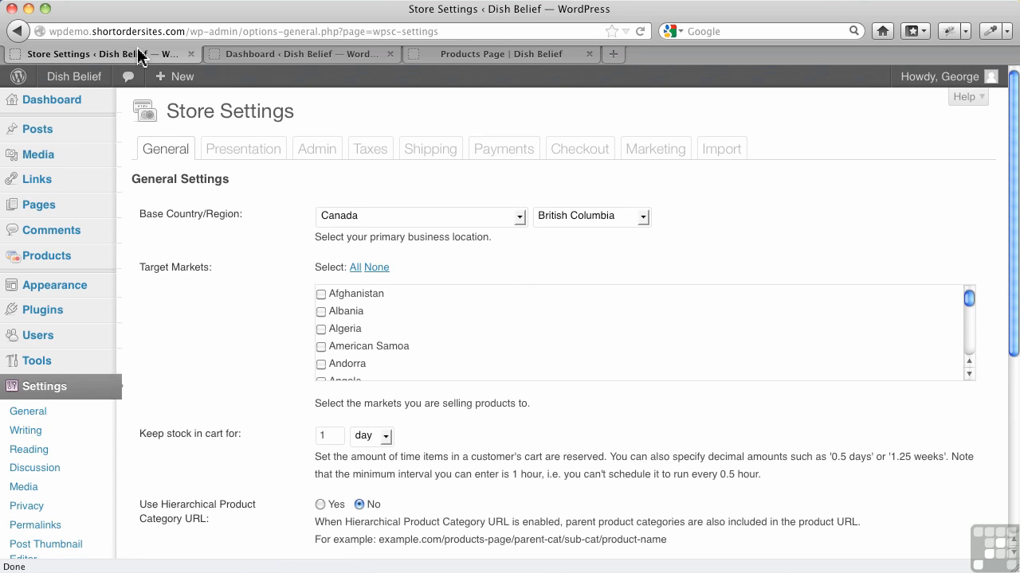
left_click(212, 159)
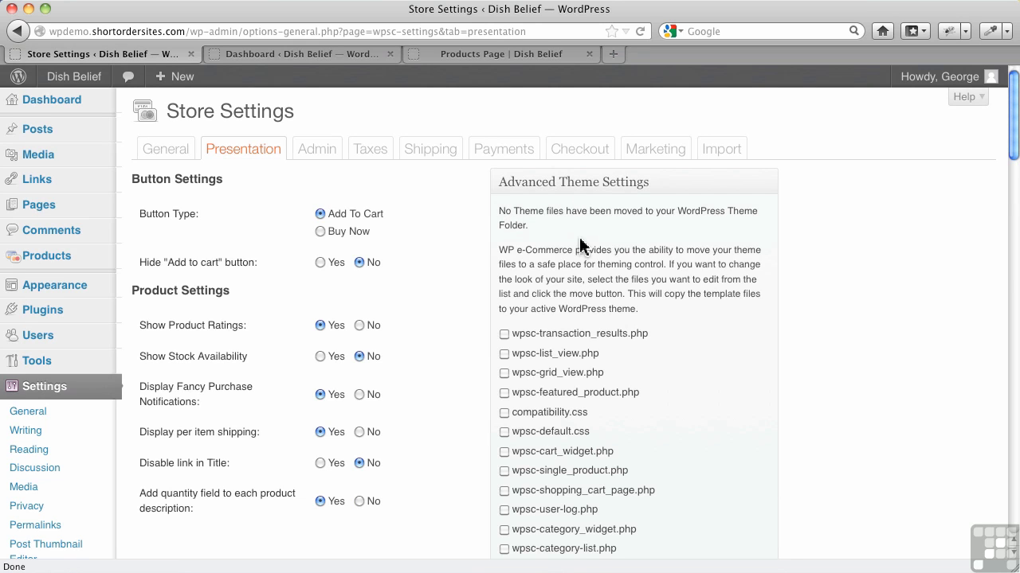
scroll(644, 318, "down", 3)
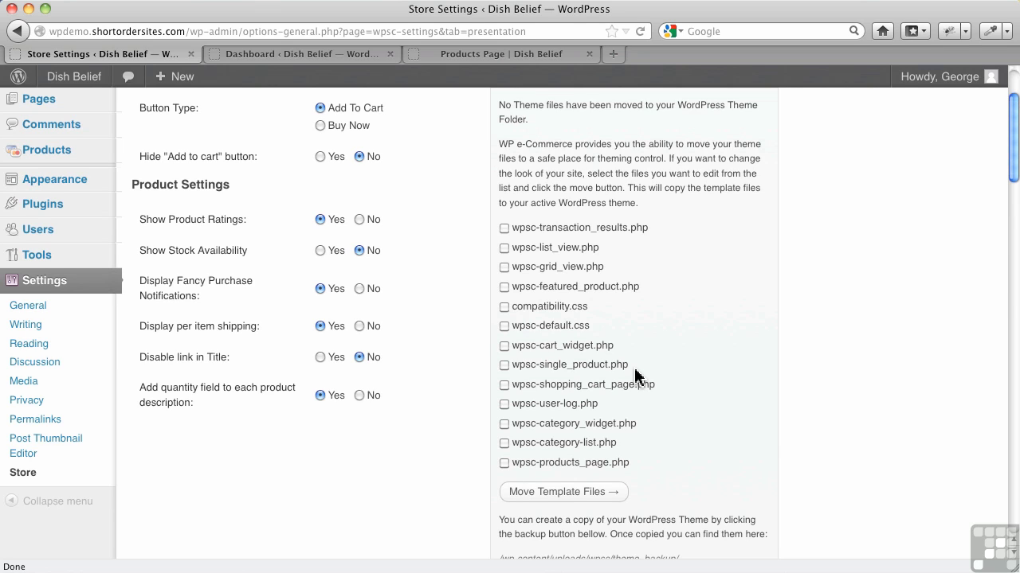
left_click(503, 327)
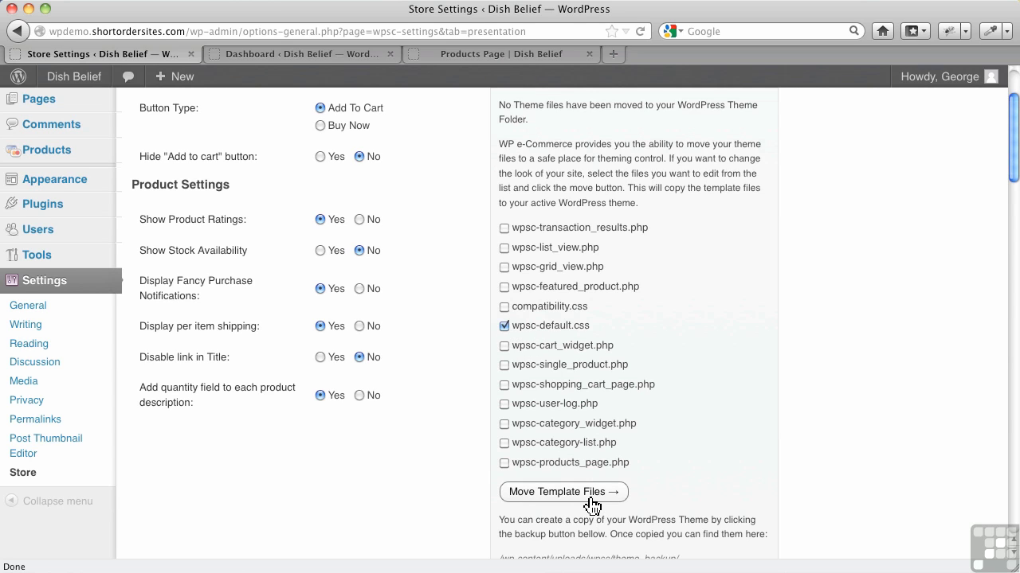
left_click(592, 501)
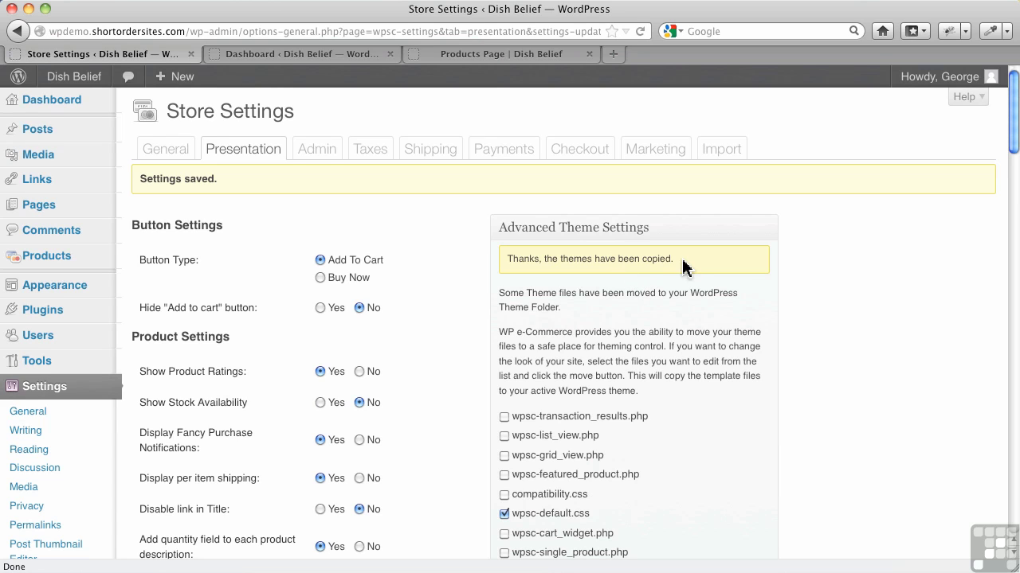
Open wpsc-default.css from the Twenty Eleven theme's styles in the dashboard's theme editor.
left_click(262, 62)
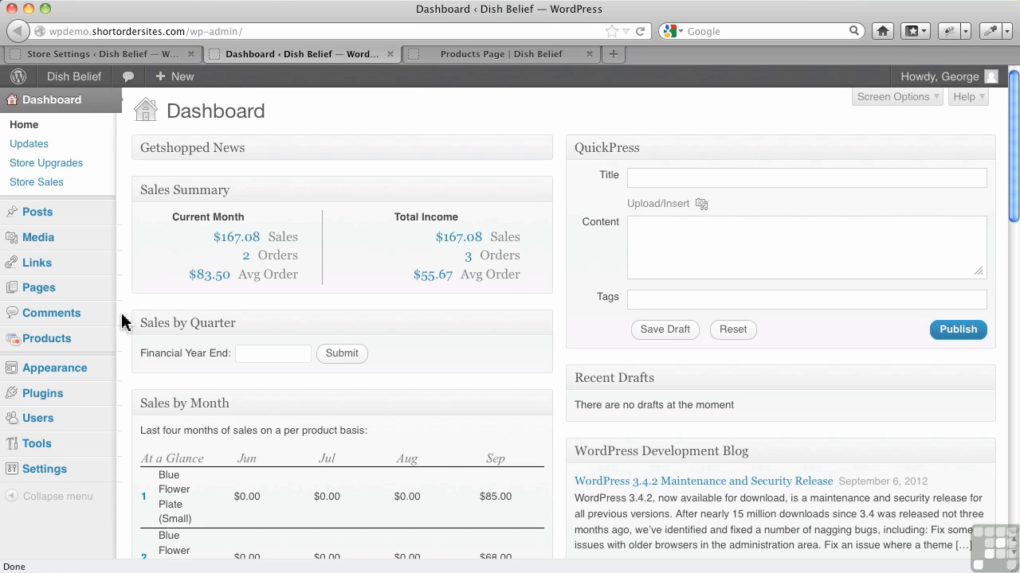
mouse_move(64, 371)
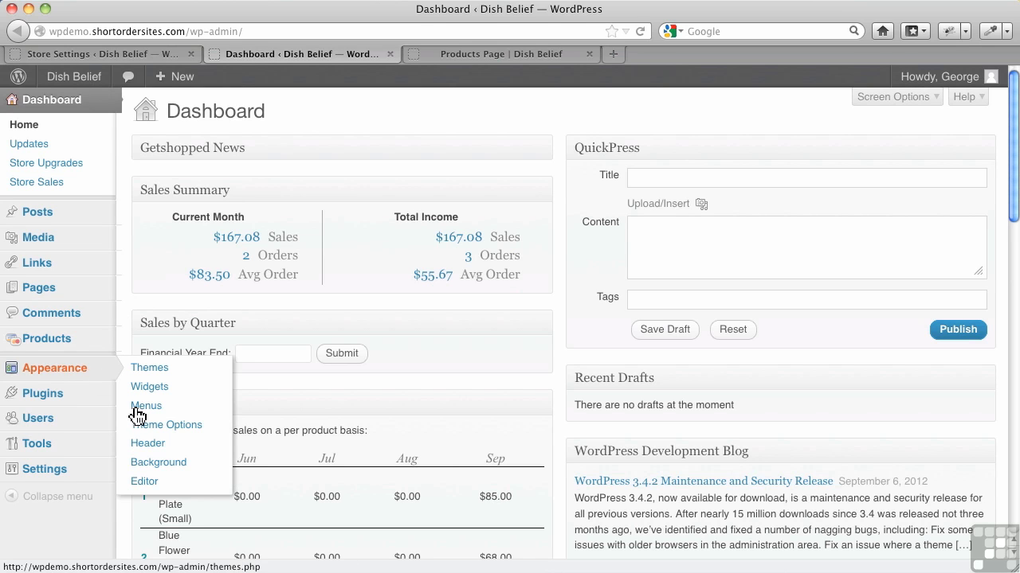
left_click(179, 489)
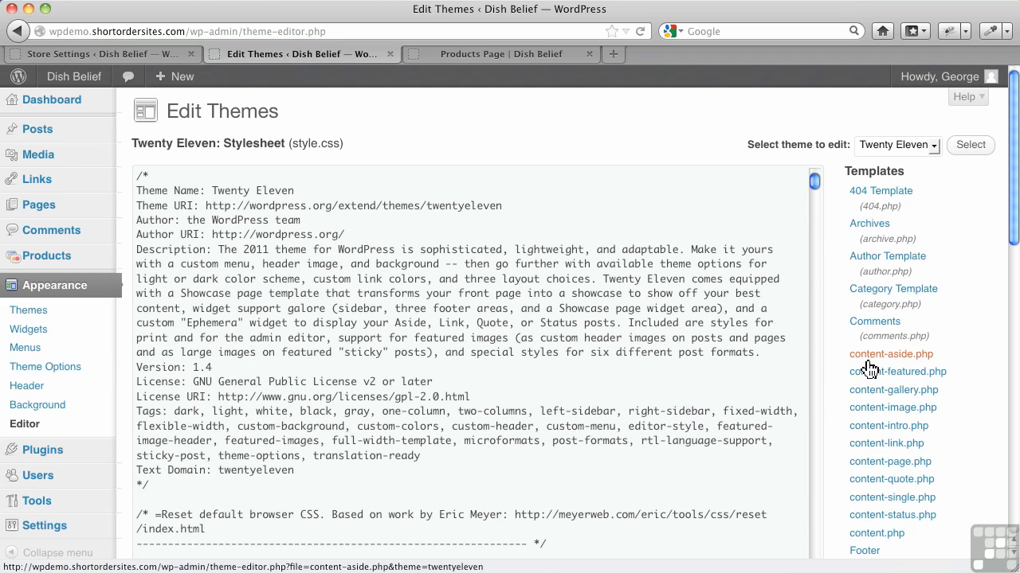
scroll(936, 271, "down", 4)
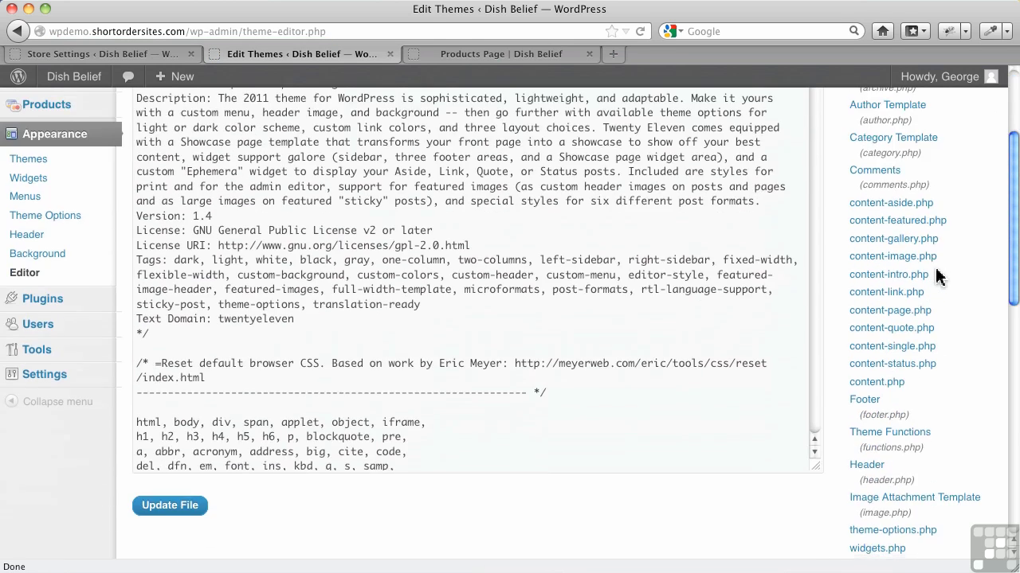
scroll(936, 275, "down", 15)
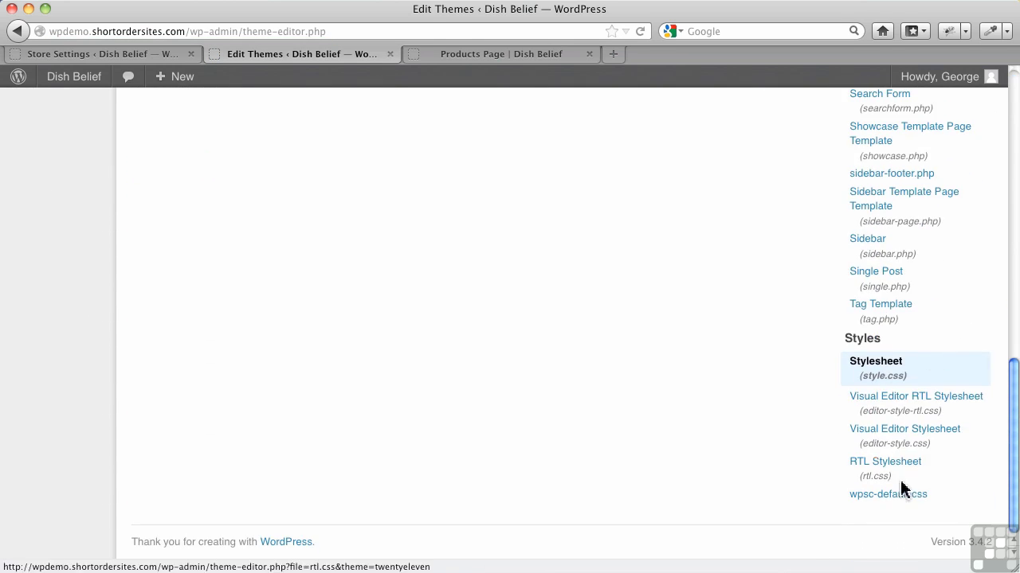
left_click(901, 497)
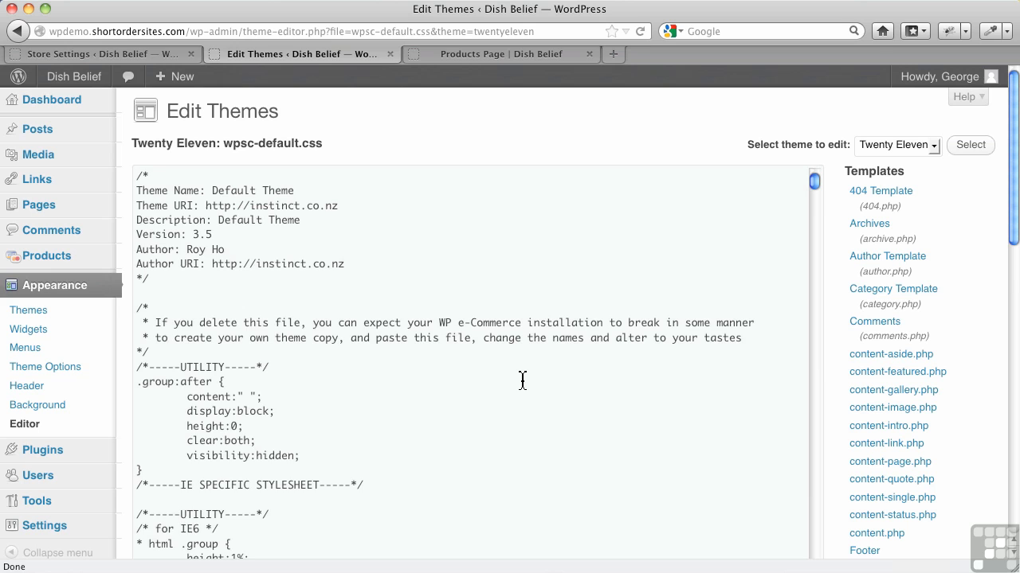
scroll(523, 379, "down", 5)
scroll(523, 379, "up", 5)
Inspect the Blue Flower Plate's old price on the products page with Firebug to examine its HTML and CSS rule.
left_click(475, 55)
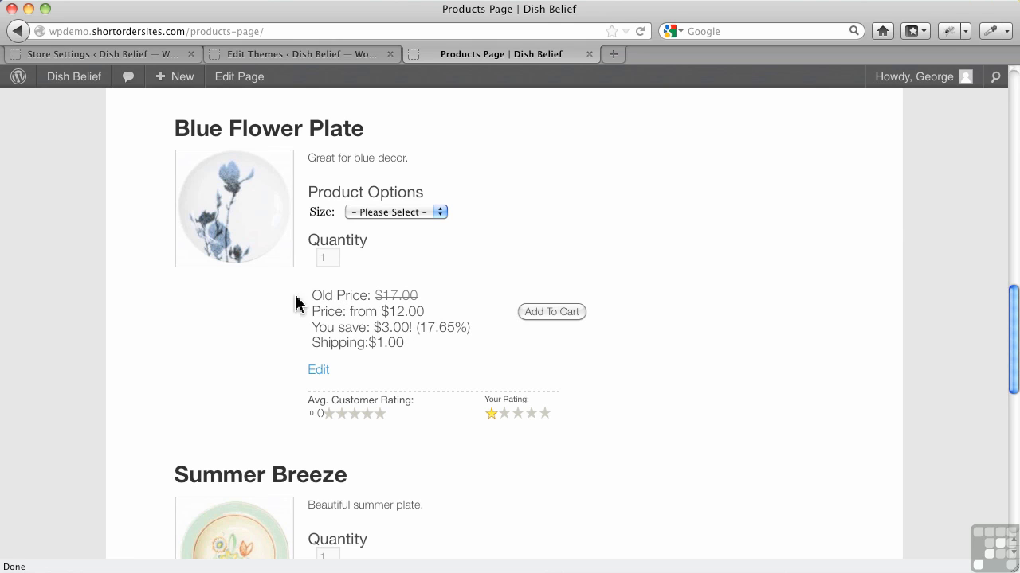
left_click_drag(315, 298, 439, 296)
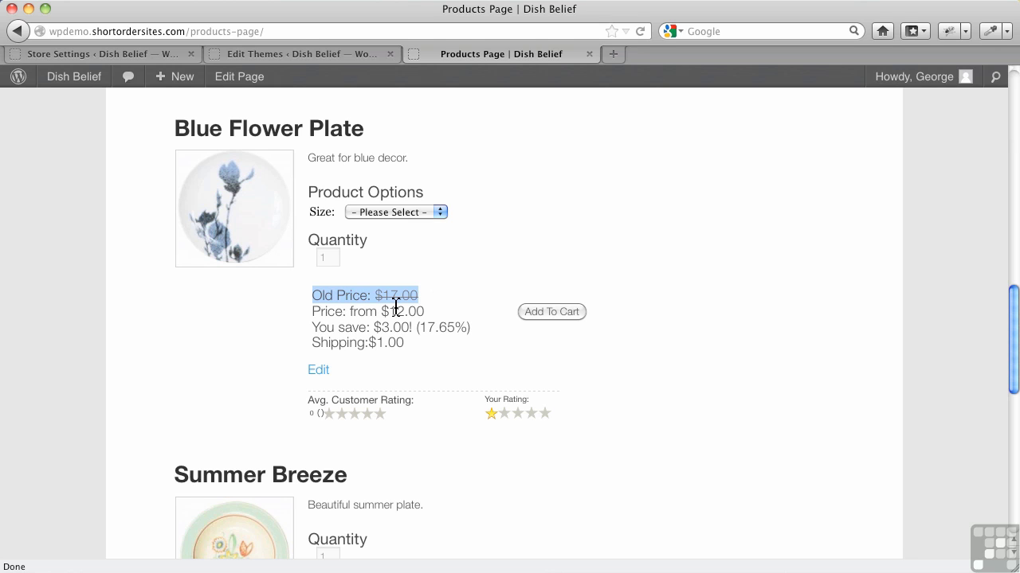
right_click(398, 301)
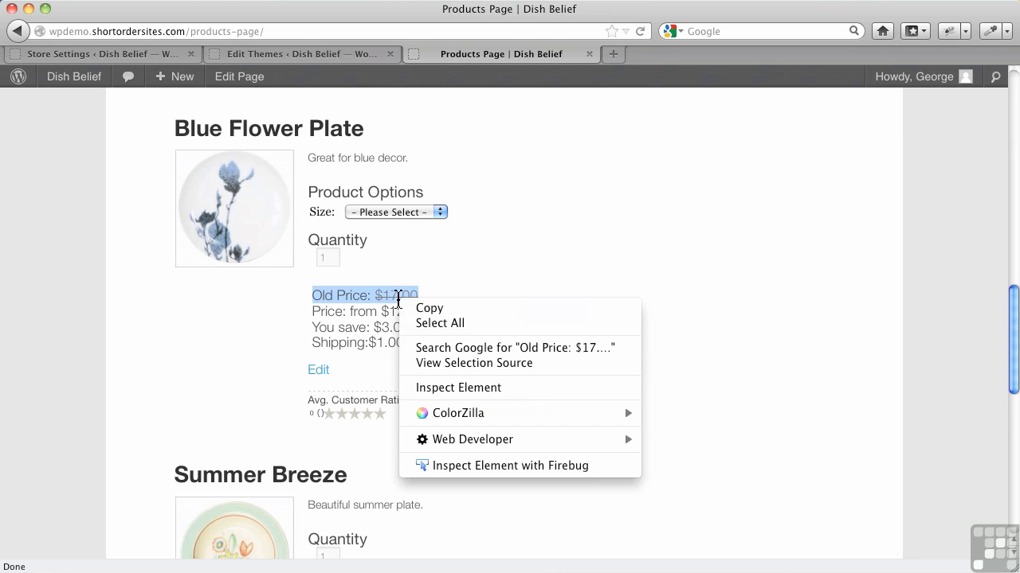
left_click(439, 467)
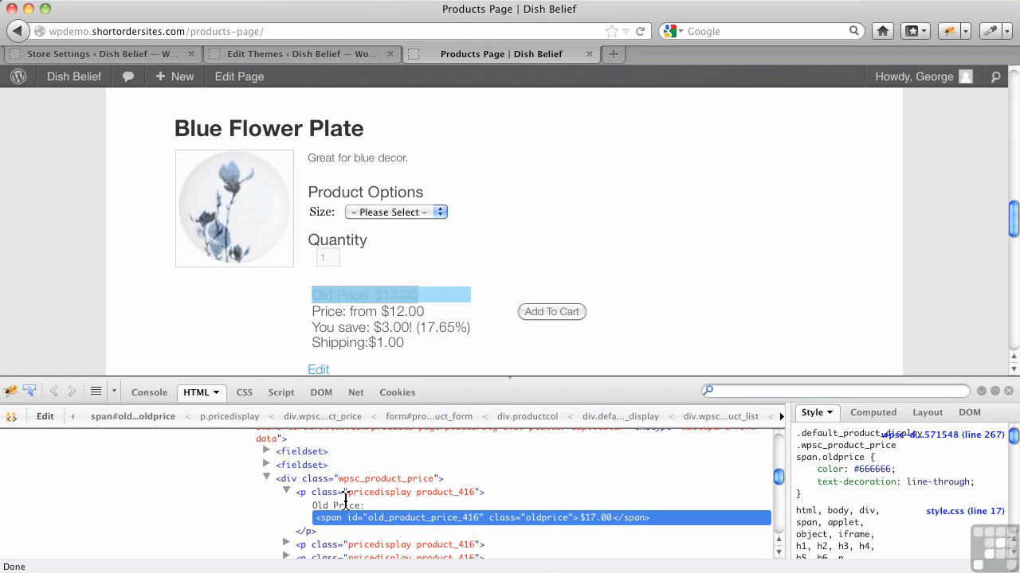
scroll(351, 496, "down", 3)
scroll(354, 494, "up", 1)
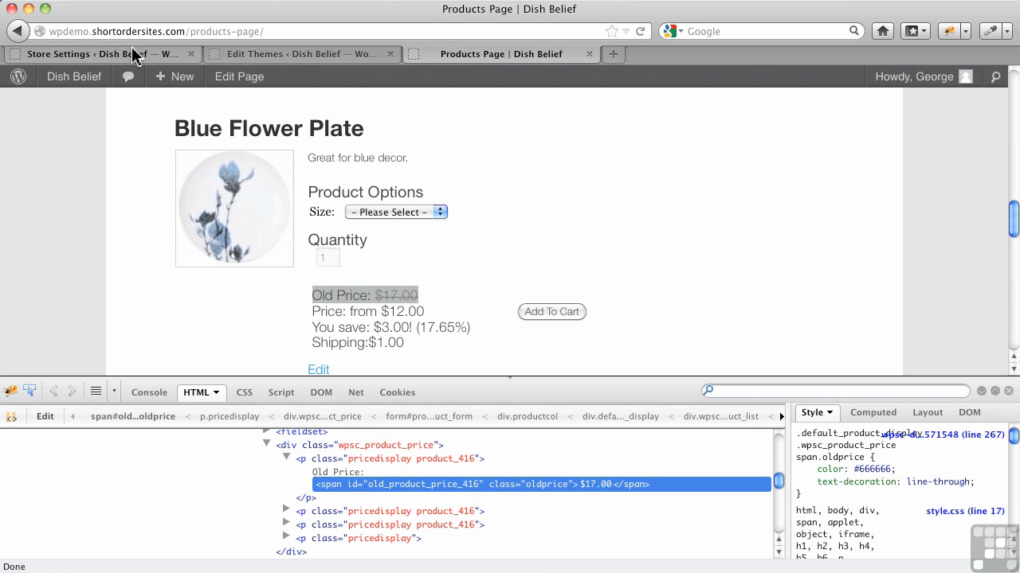
Add font-size: 10px; to the .default_product_display .wpsc_product_price span.oldprice rule in wpsc-default.css and save the file.
left_click(227, 54)
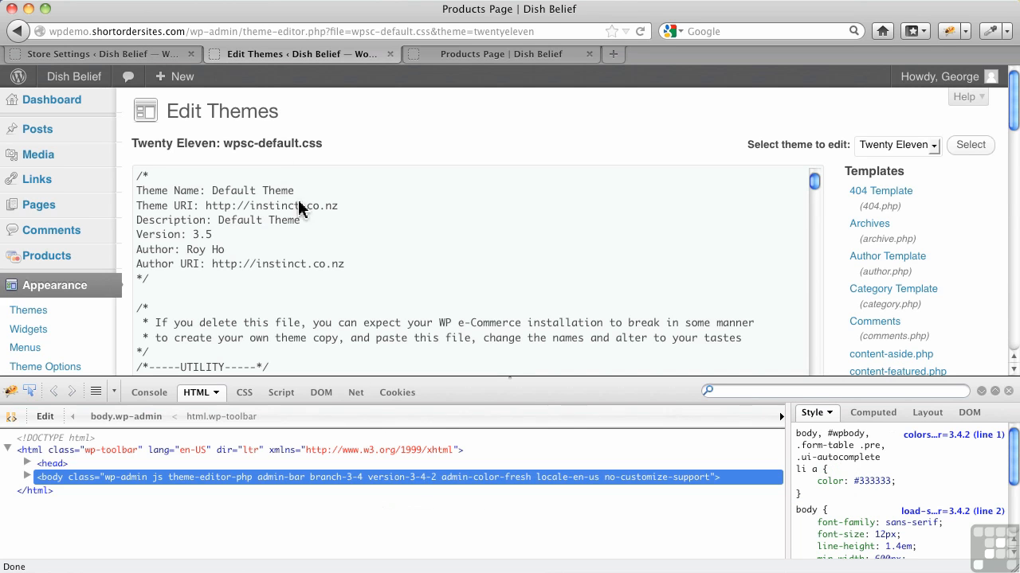
left_click(1008, 391)
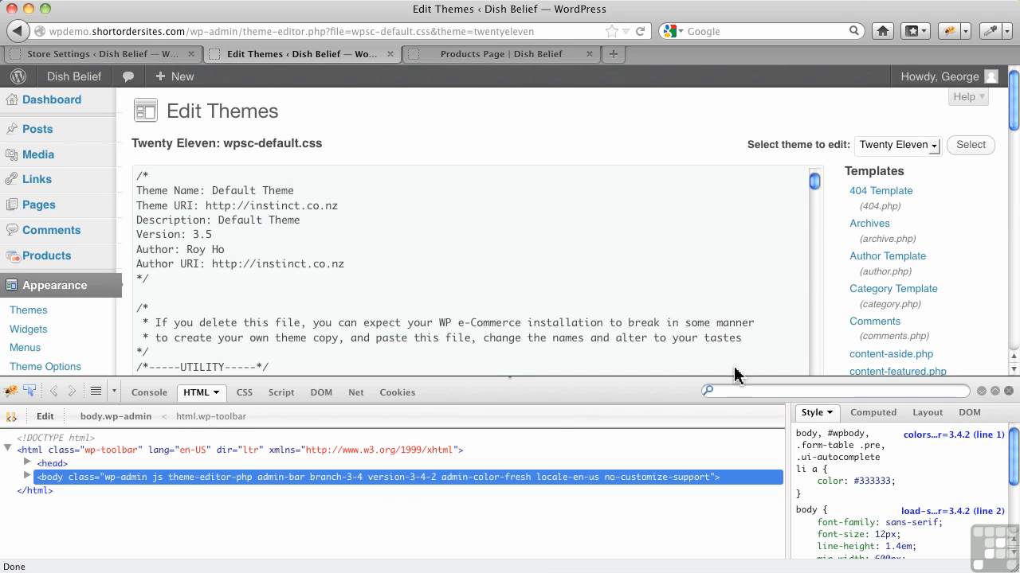
scroll(445, 361, "down", 15)
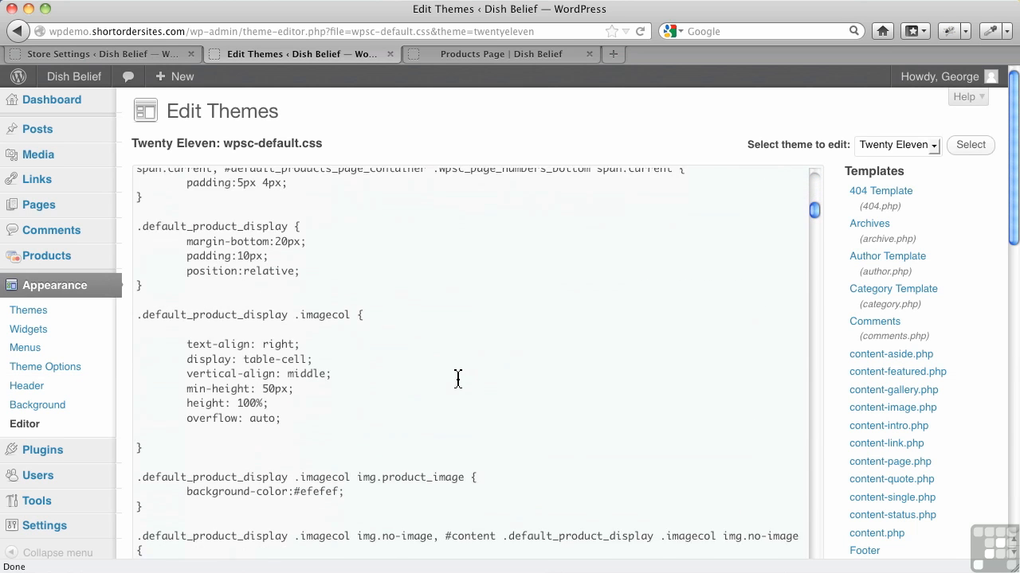
scroll(423, 303, "up", 5)
scroll(423, 311, "down", 4)
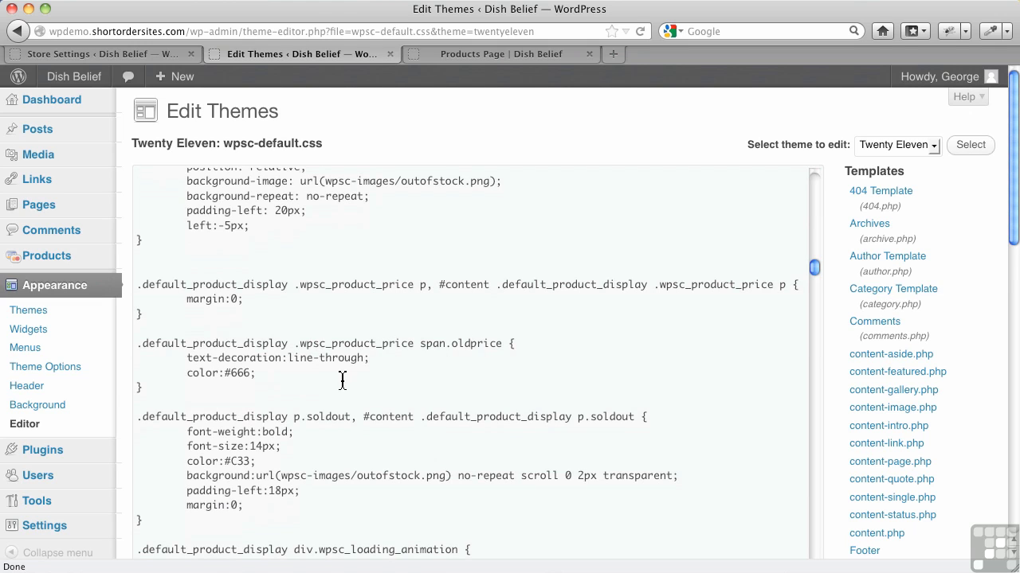
left_click(267, 376)
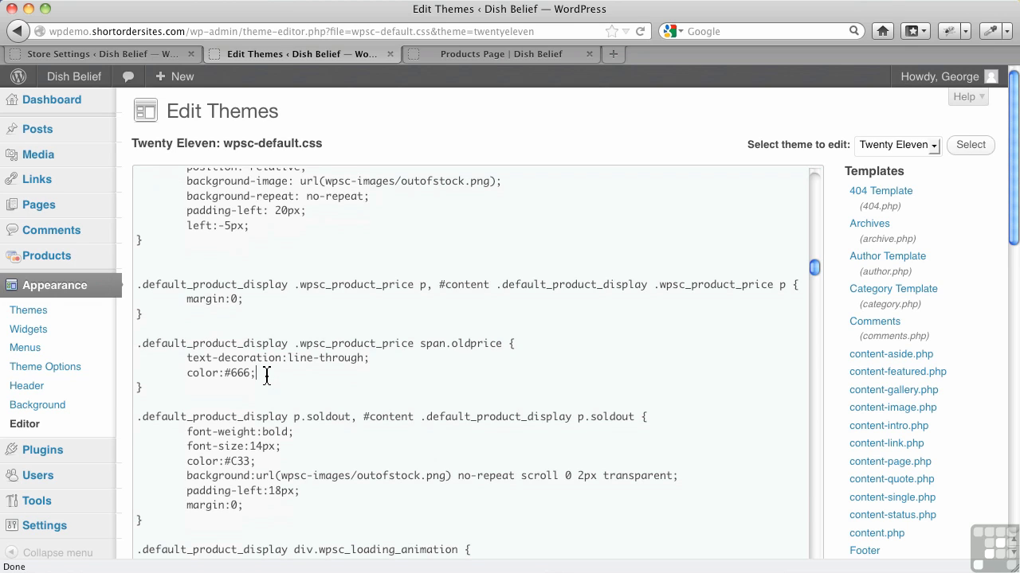
key("Return")
type("font-size")
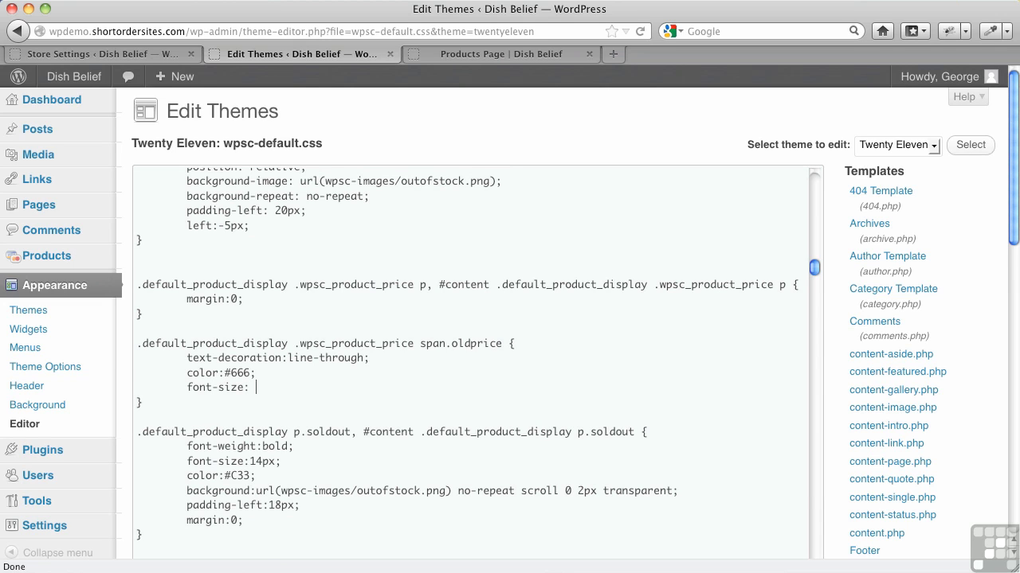
type(": 10px;")
scroll(271, 372, "down", 10)
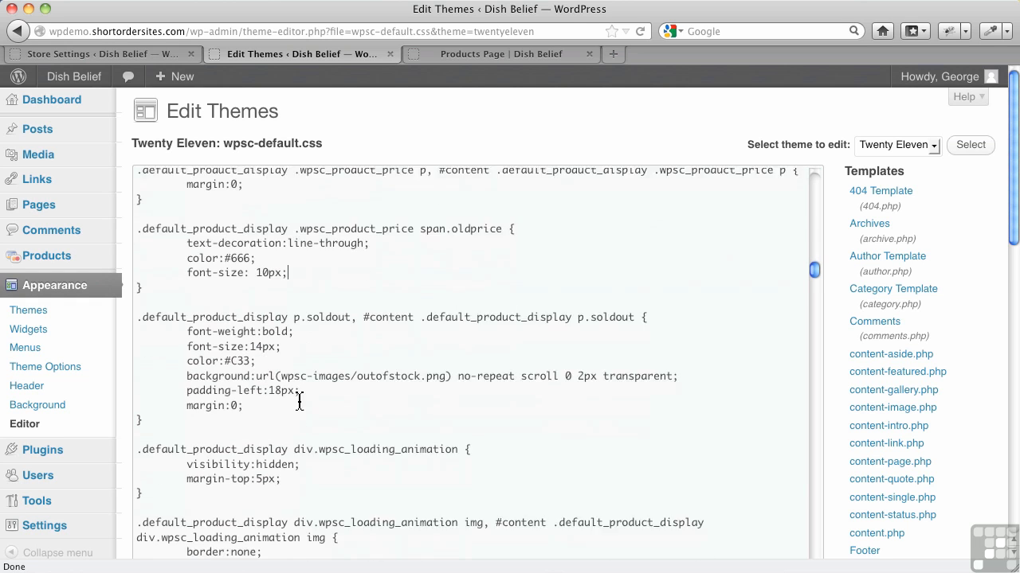
scroll(830, 402, "down", 5)
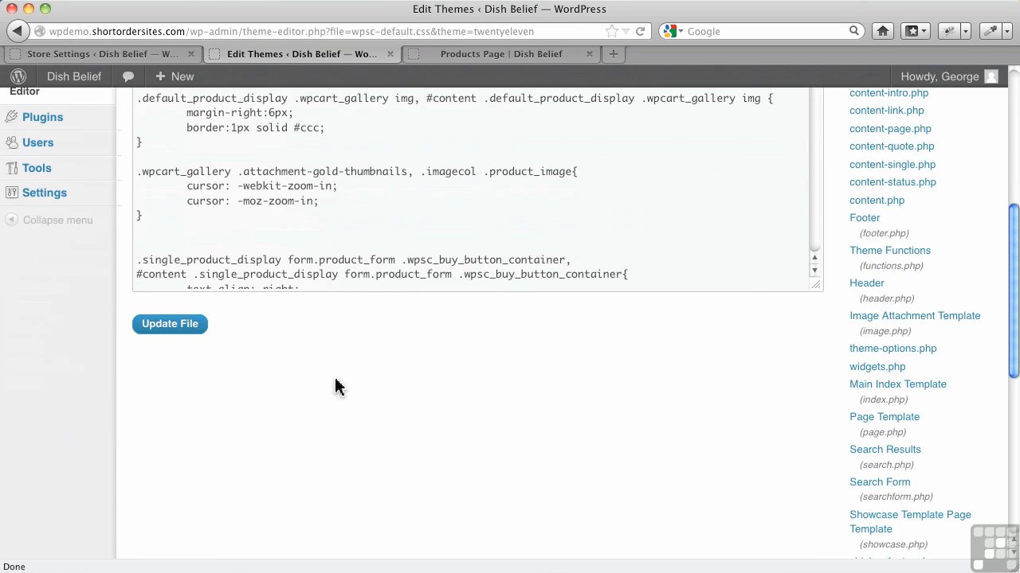
left_click(197, 339)
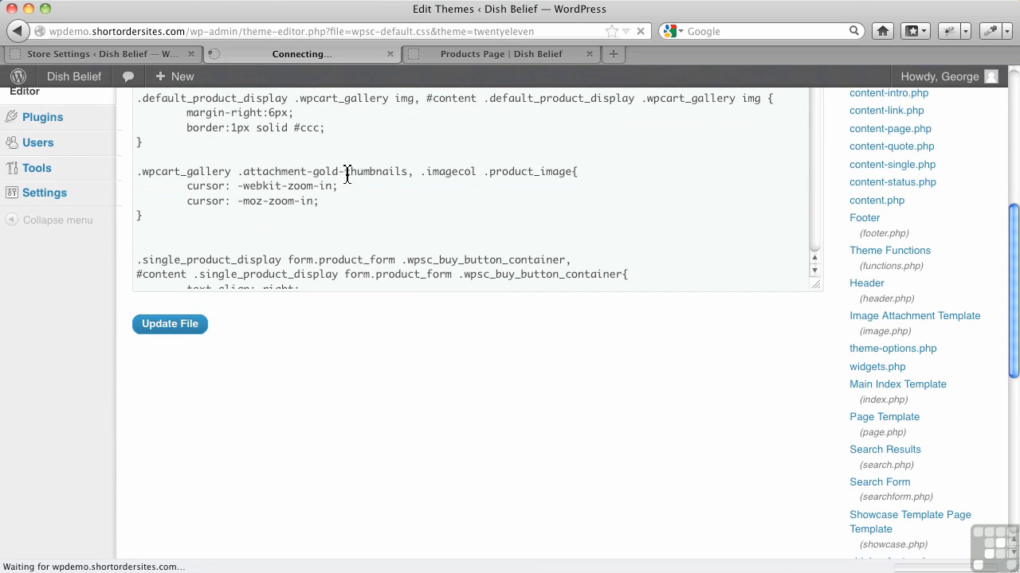
Reload the products page and inspect the HTML of the Blue Flower Plate's whole price block.
left_click(458, 54)
left_click(640, 31)
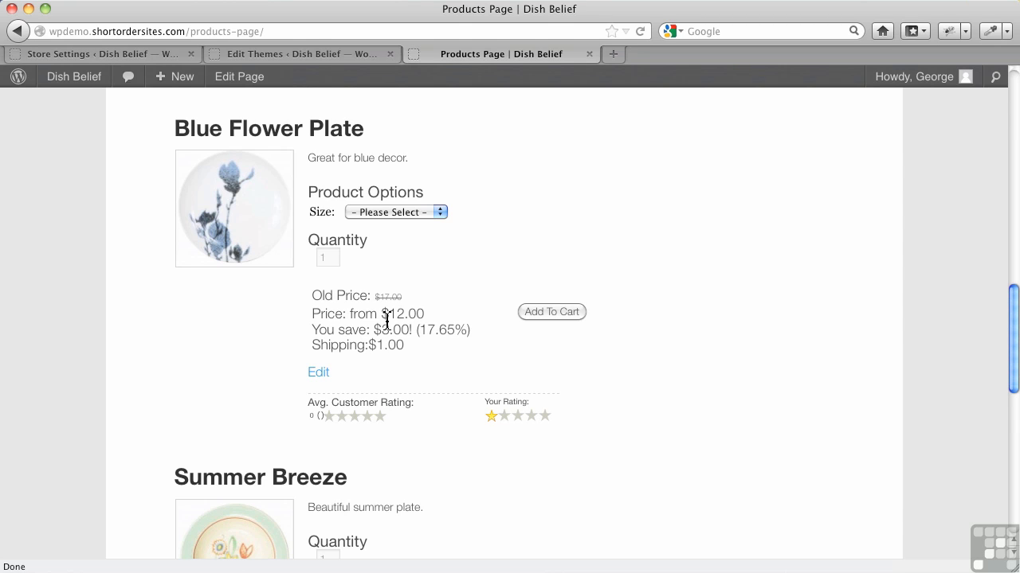
left_click_drag(407, 346, 316, 304)
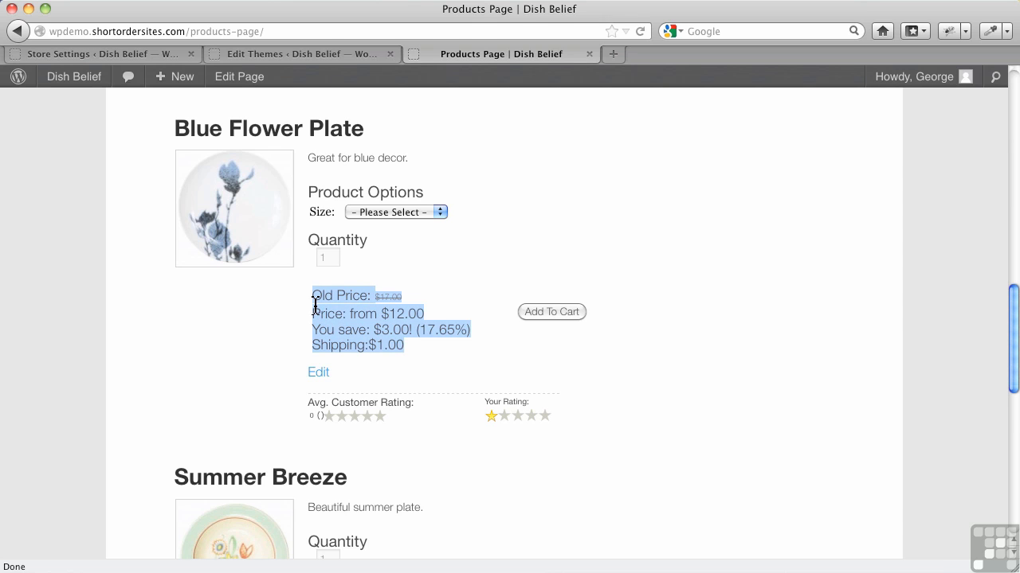
right_click(316, 304)
key("Escape")
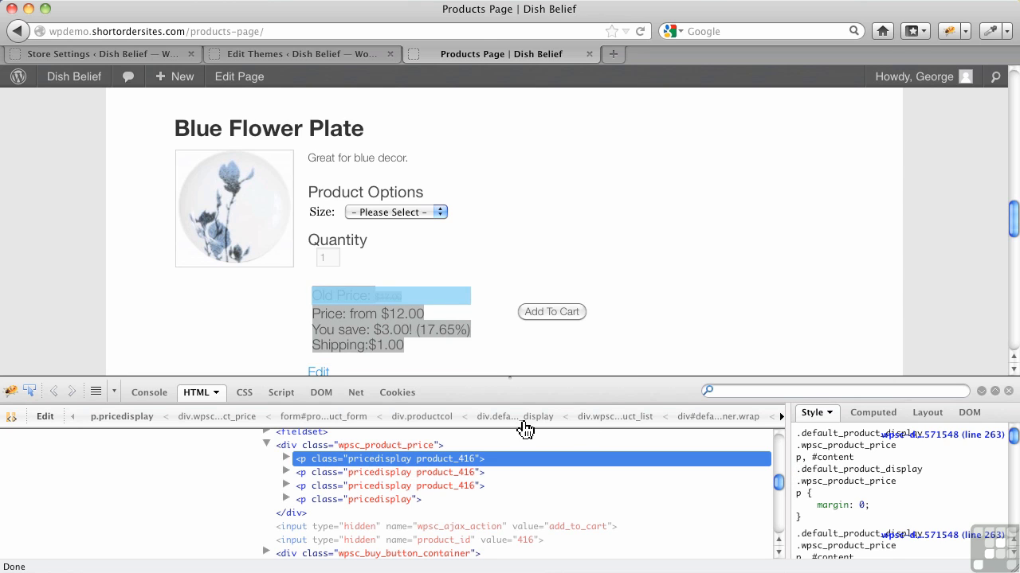
left_click(1006, 393)
Add line-height: 30px; to the .default_product_display .wpsc_product_price rule in wpsc-default.css and save the file.
left_click(292, 56)
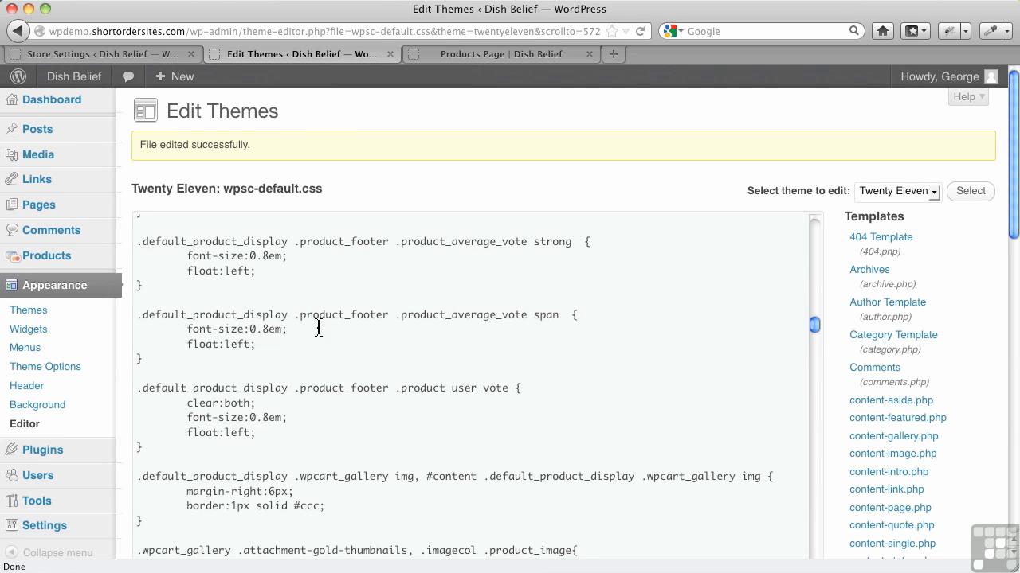
scroll(318, 327, "up", 10)
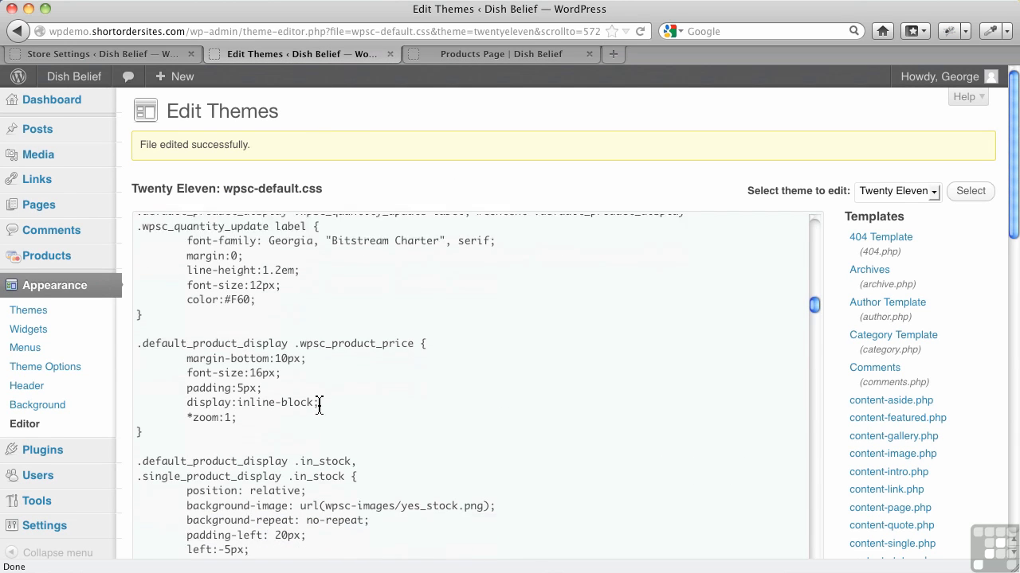
scroll(319, 406, "down", 1)
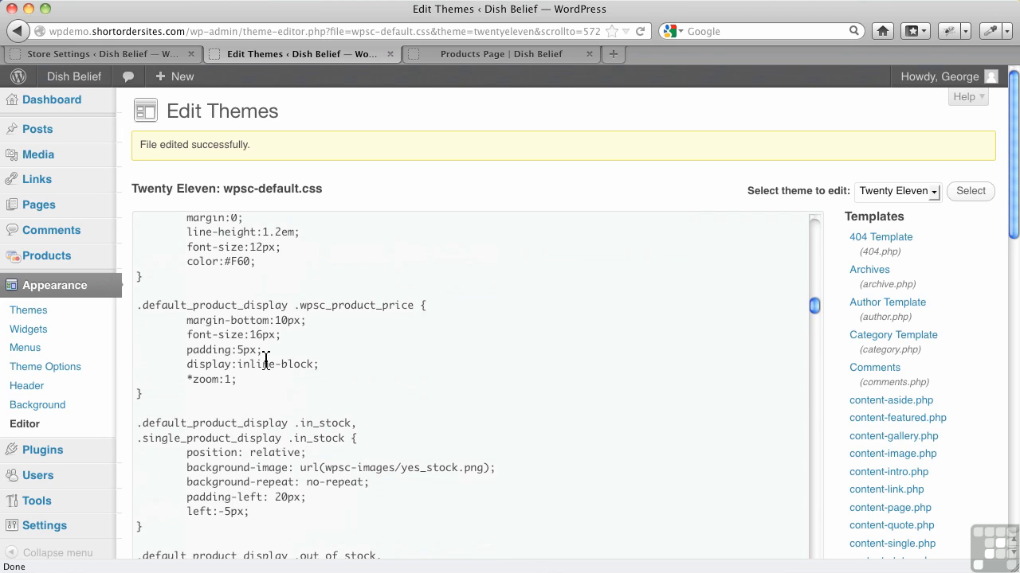
left_click(248, 385)
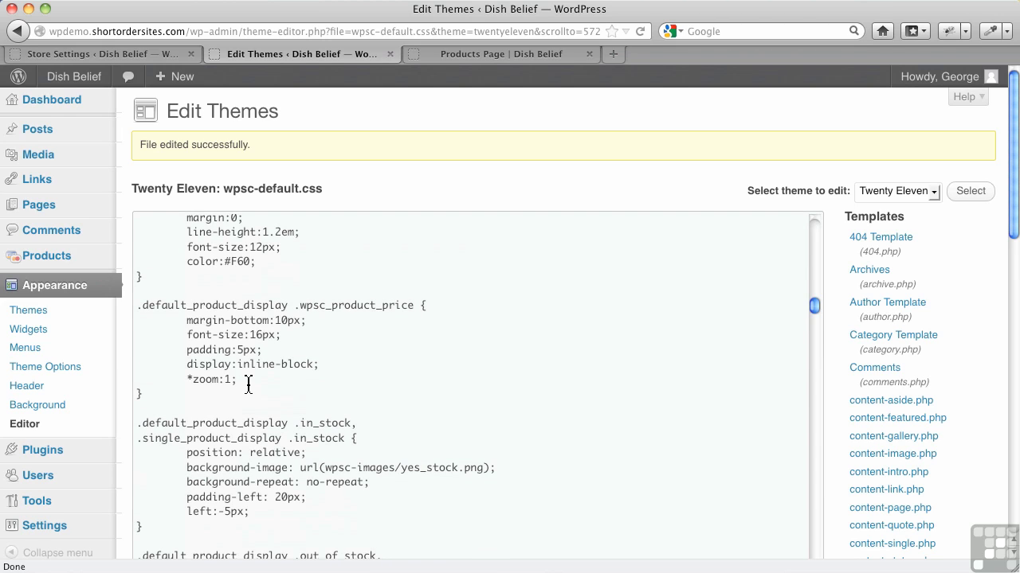
key("Return")
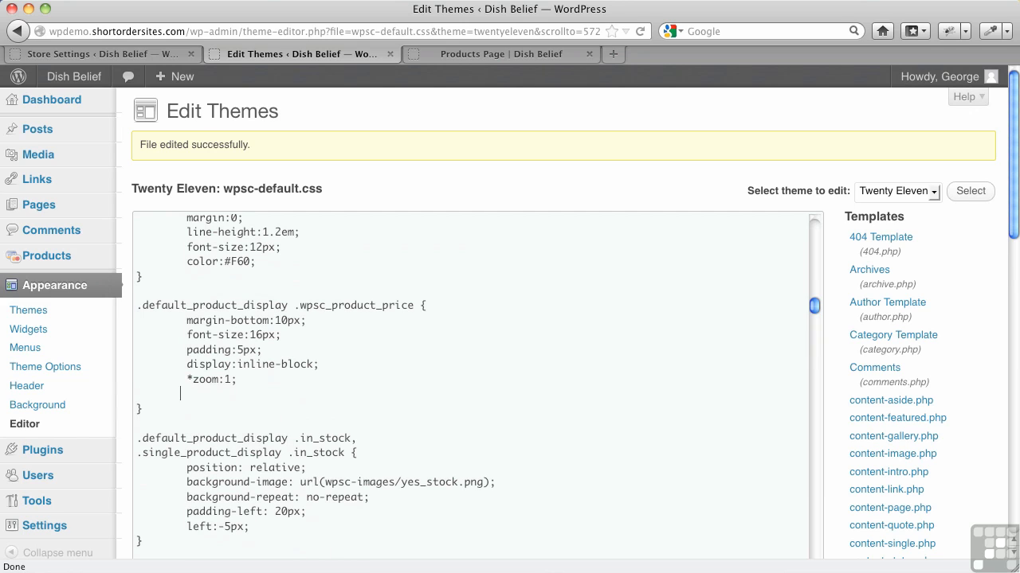
type("line-height: 30px;")
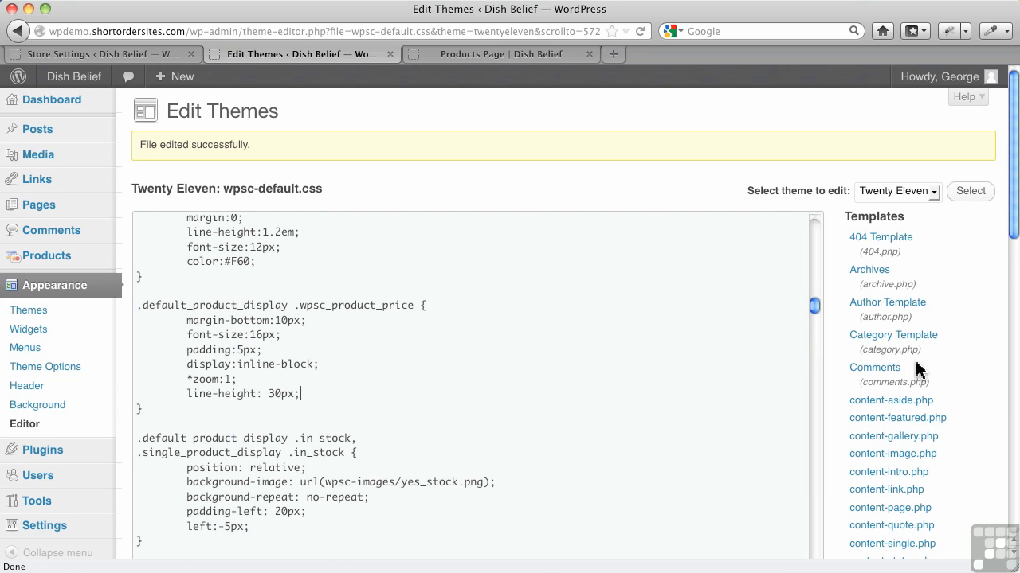
scroll(916, 371, "down", 6)
left_click(194, 235)
Reload the products page, check the price line spacing across the products, and return to the theme editor.
left_click(510, 56)
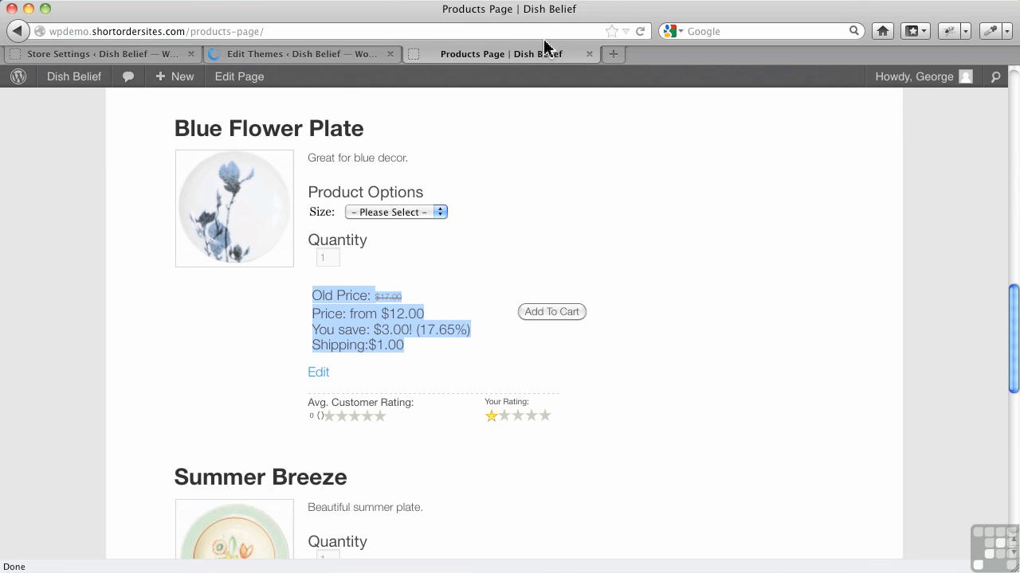
left_click(617, 214)
left_click(639, 34)
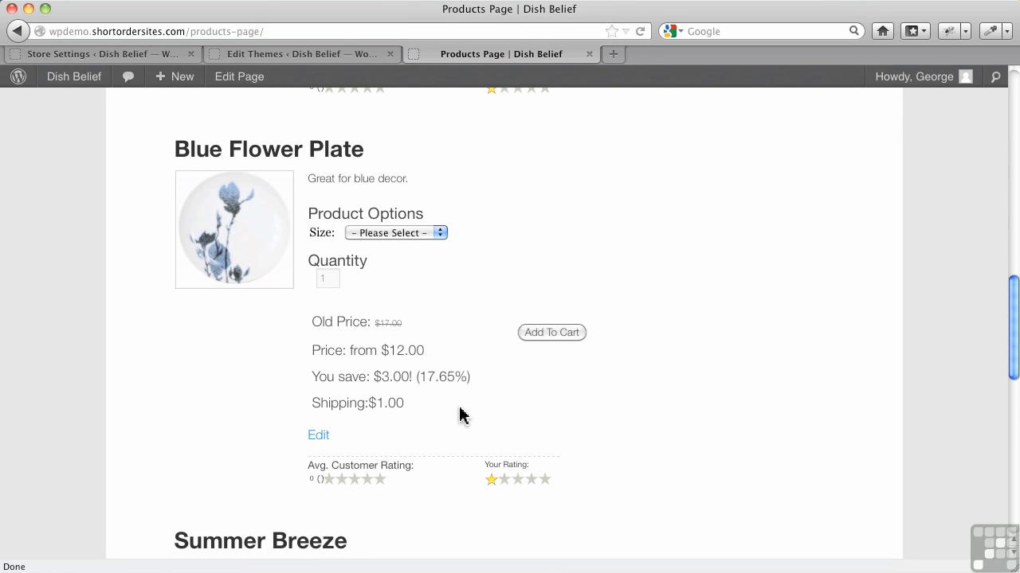
scroll(462, 412, "down", 8)
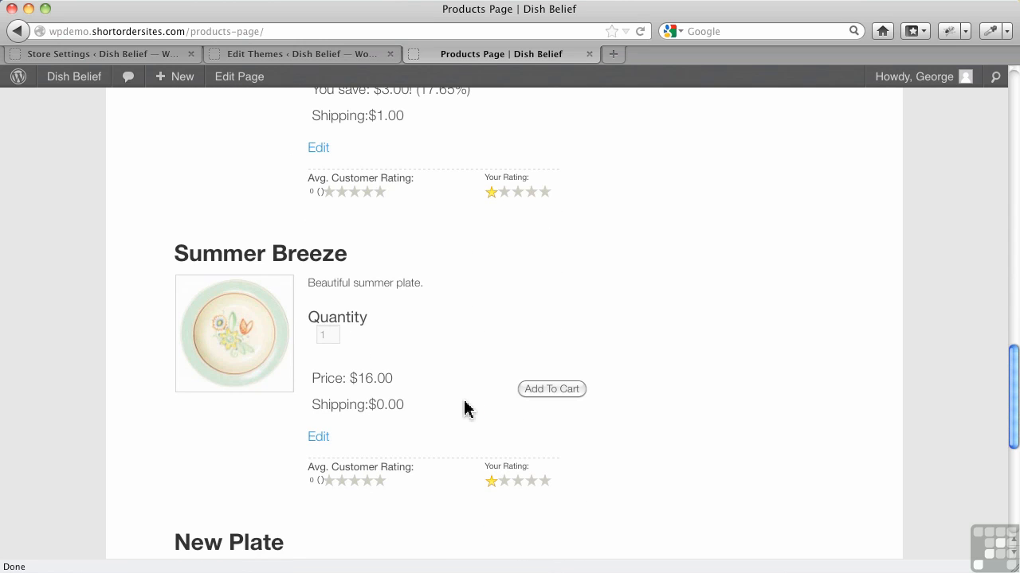
scroll(466, 408, "up", 20)
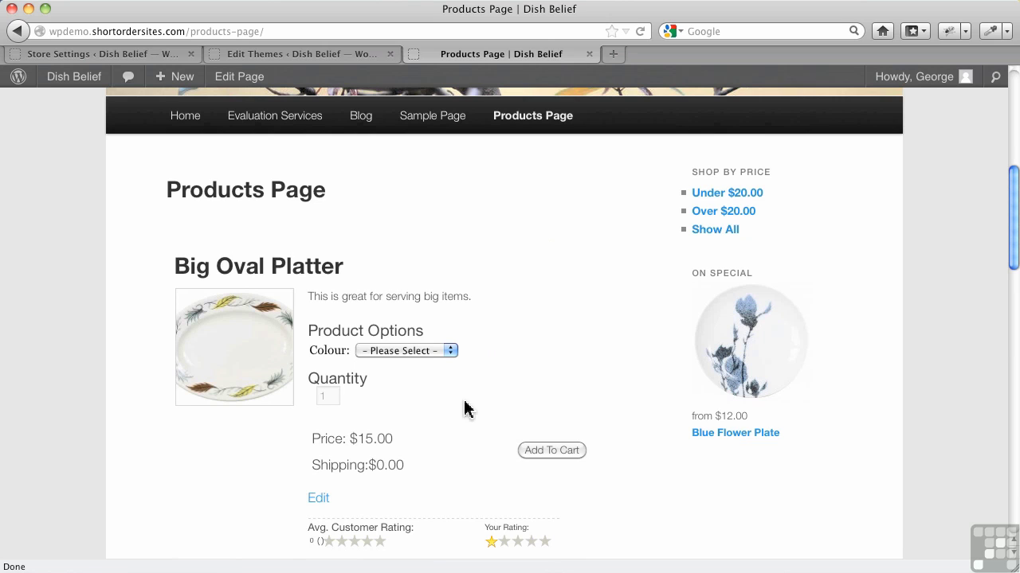
left_click(325, 56)
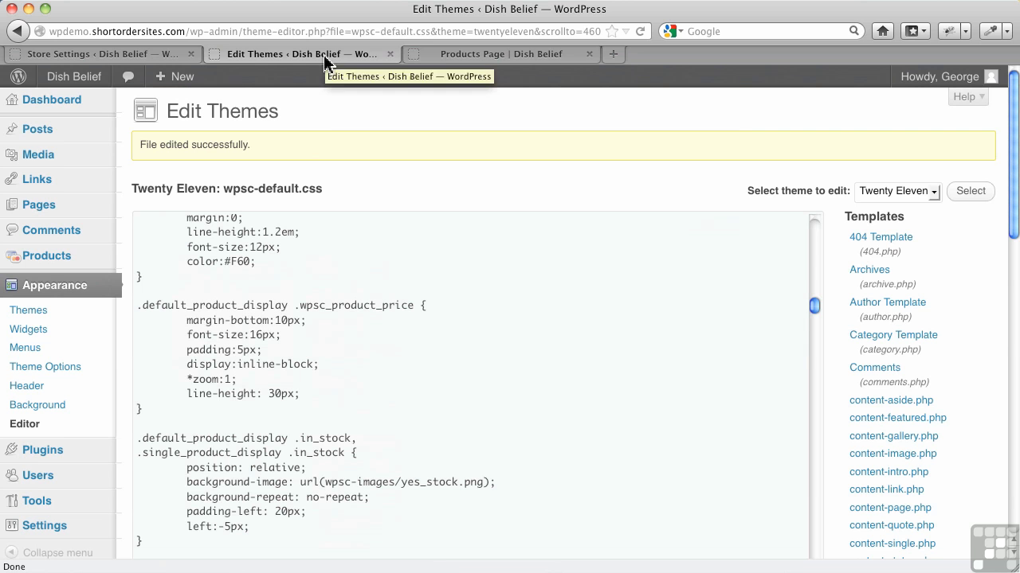